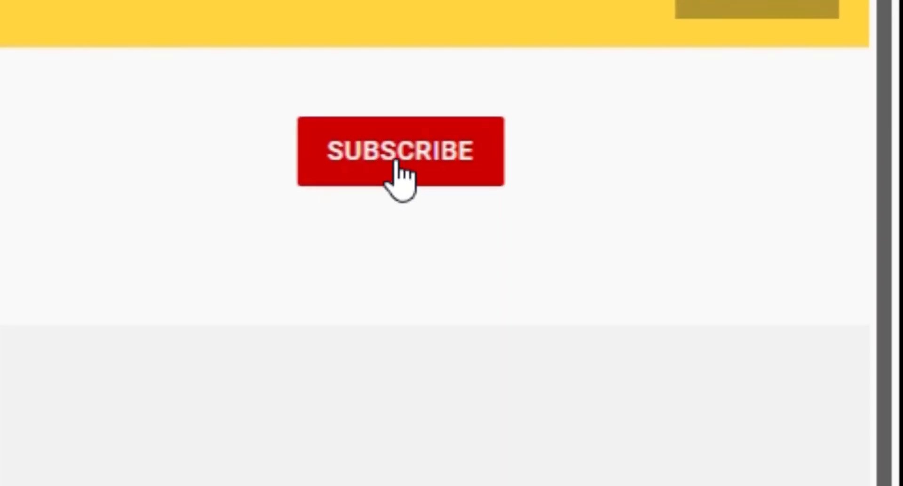
{"action": "left_click", "coordinate": [776, 229]}
{"action": "left_click", "coordinate": [797, 230]}
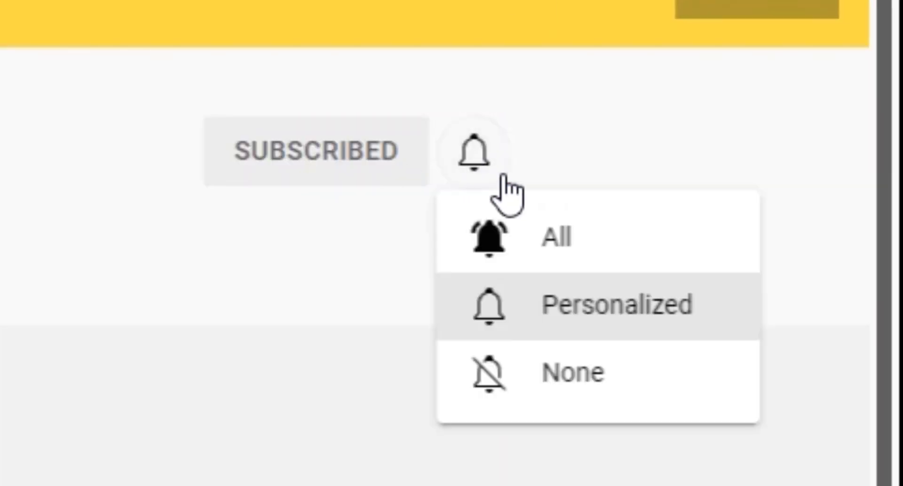
{"action": "left_click", "coordinate": [555, 245]}
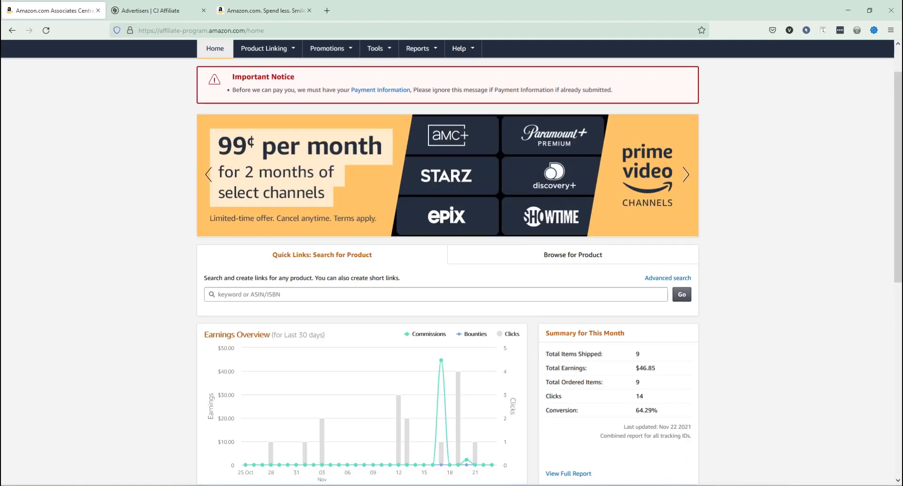
Examine the earnings overview for the last 30 days and this month's summary on the Associates home page.
{"action": "key", "text": "alt+Tab"}
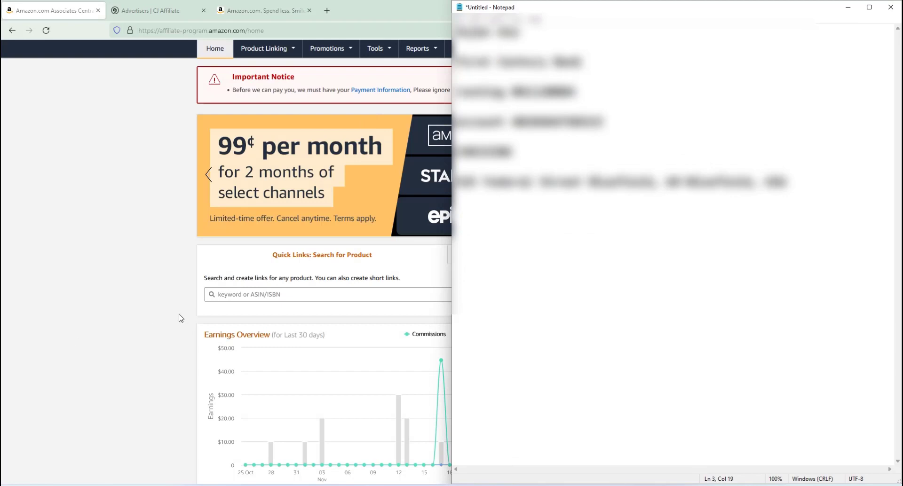
{"action": "left_click", "coordinate": [78, 280]}
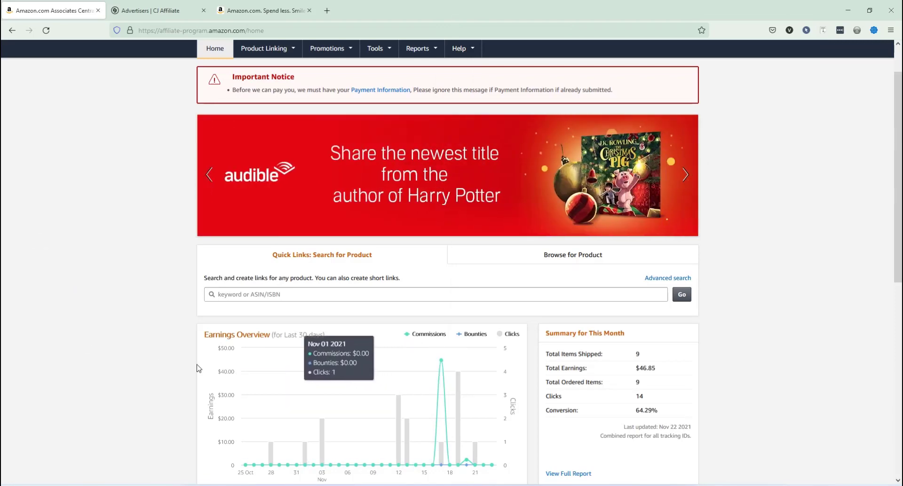
{"action": "mouse_move", "coordinate": [378, 407]}
{"action": "triple_click", "coordinate": [647, 369]}
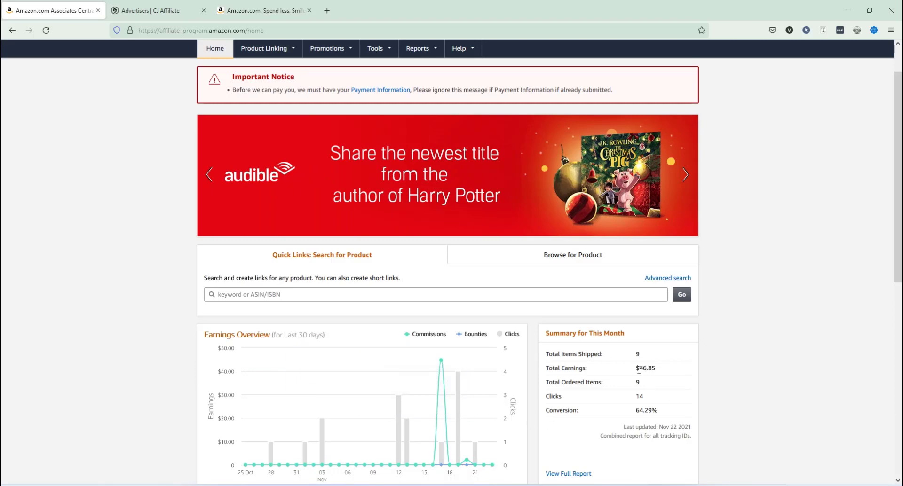
{"action": "left_click", "coordinate": [765, 368]}
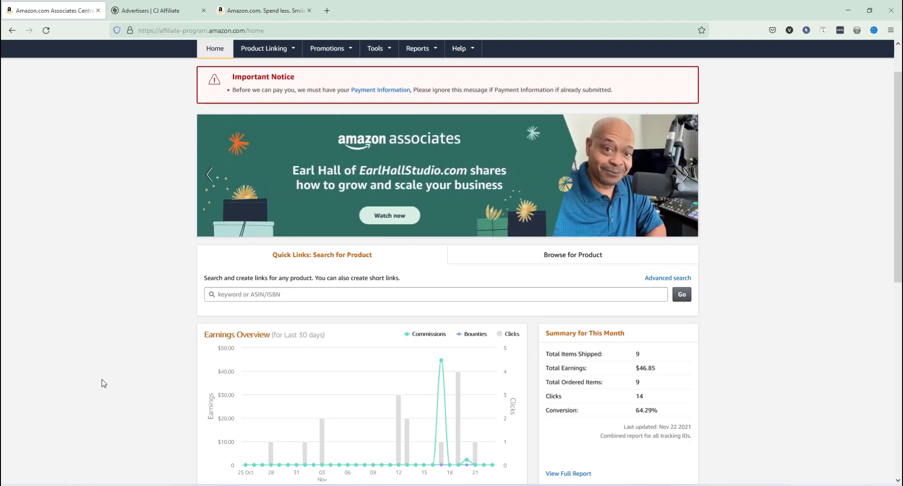
{"action": "scroll", "coordinate": [87, 391], "scroll_direction": "down", "scroll_amount": 7}
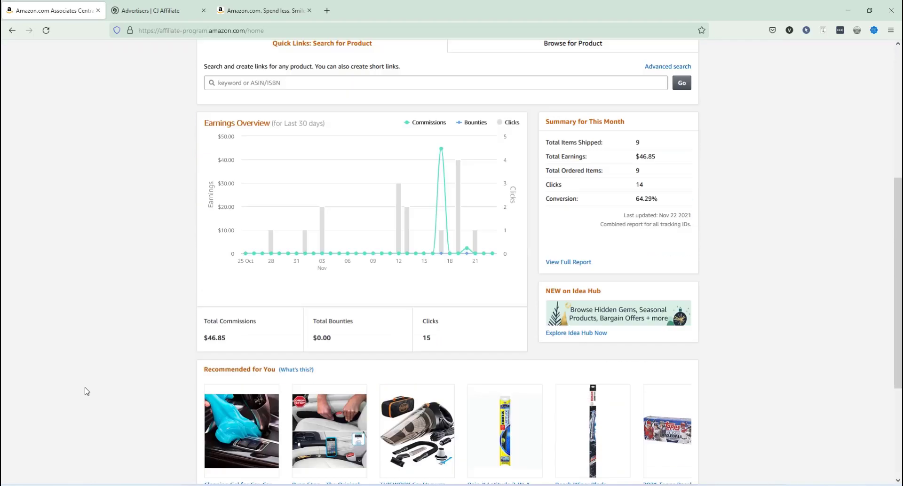
{"action": "scroll", "coordinate": [87, 391], "scroll_direction": "up", "scroll_amount": 8}
{"action": "scroll", "coordinate": [86, 391], "scroll_direction": "down", "scroll_amount": 4}
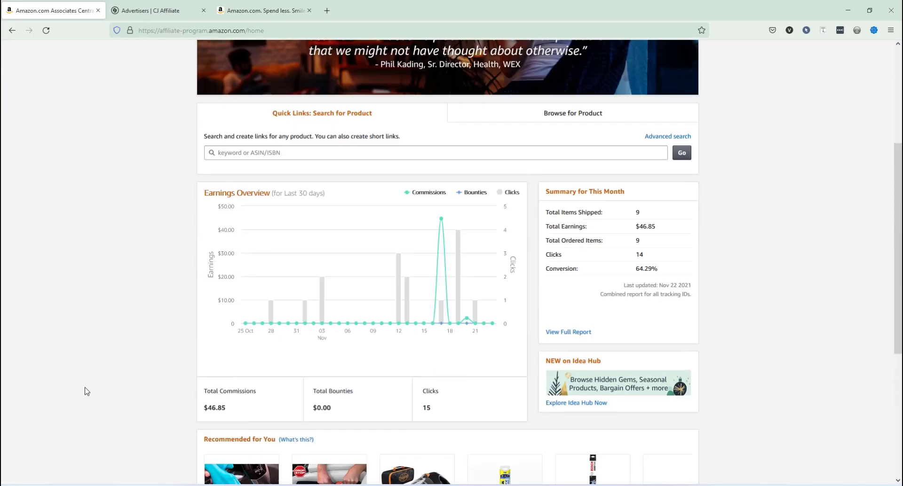
{"action": "scroll", "coordinate": [87, 391], "scroll_direction": "up", "scroll_amount": 3}
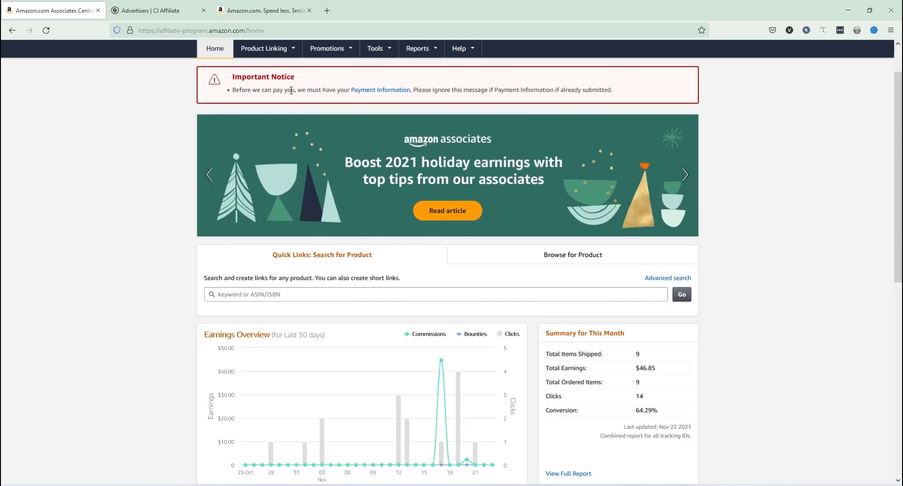
Open the payment information named in the important notice and go to the page for changing the payment method.
{"action": "left_click", "coordinate": [366, 91]}
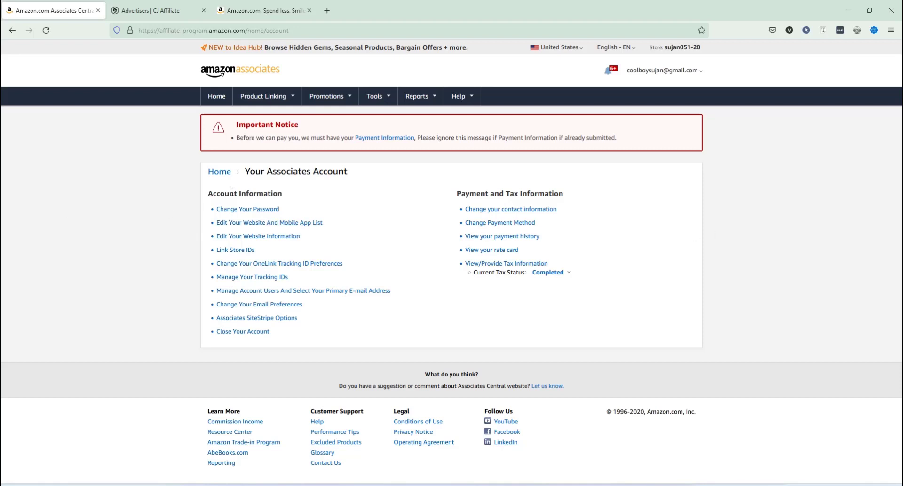
{"action": "left_click_drag", "start_coordinate": [207, 191], "coordinate": [308, 197]}
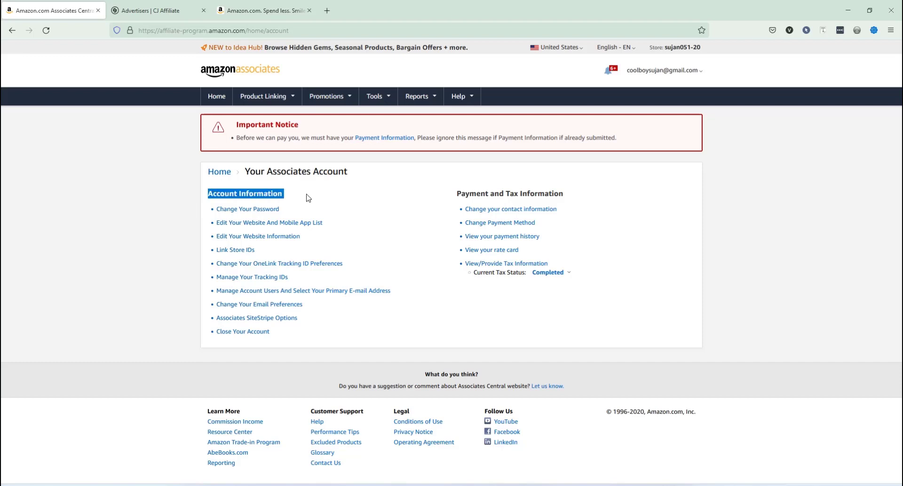
{"action": "left_click", "coordinate": [127, 203]}
{"action": "left_click_drag", "start_coordinate": [446, 195], "coordinate": [631, 206]}
{"action": "left_click", "coordinate": [631, 206]}
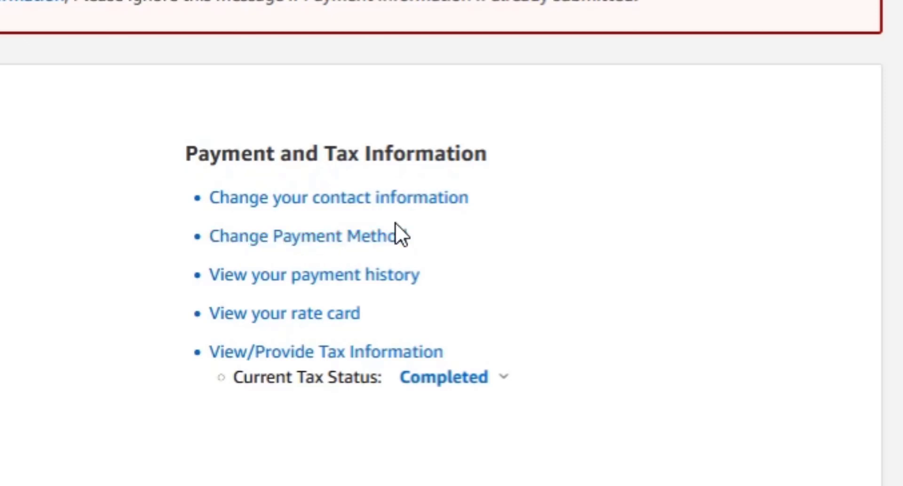
{"action": "left_click", "coordinate": [311, 242]}
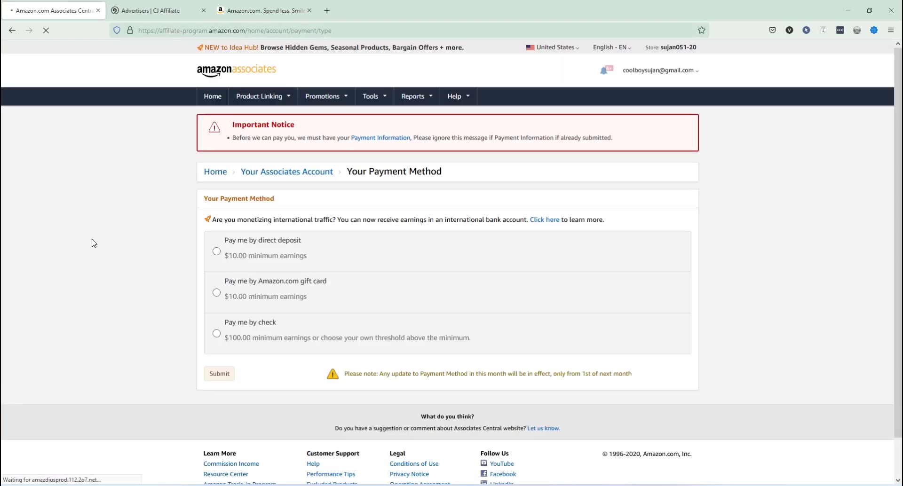
Choose payment by direct deposit and set the bank location to United States.
{"action": "scroll", "coordinate": [94, 243], "scroll_direction": "down", "scroll_amount": 2}
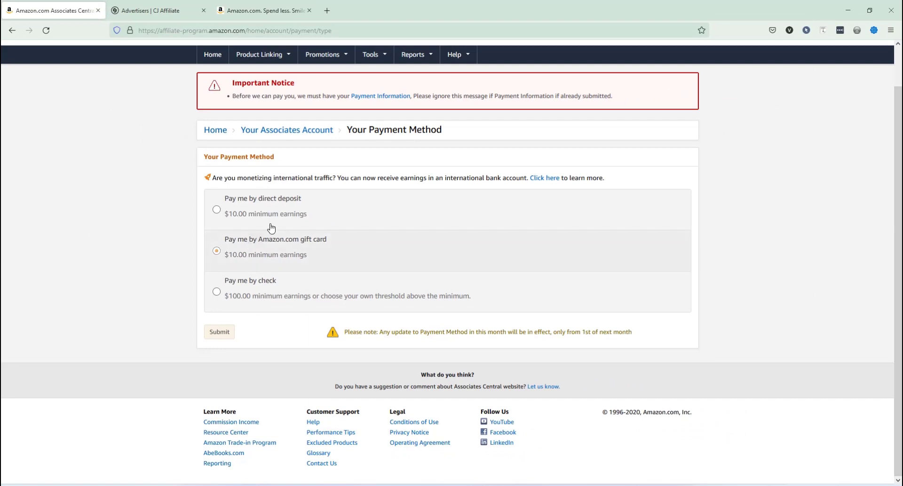
{"action": "left_click", "coordinate": [226, 203]}
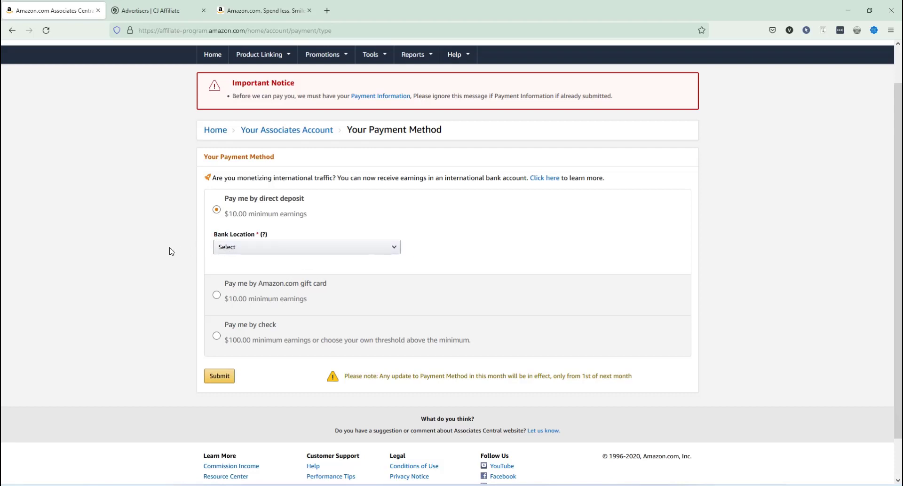
{"action": "left_click", "coordinate": [266, 250]}
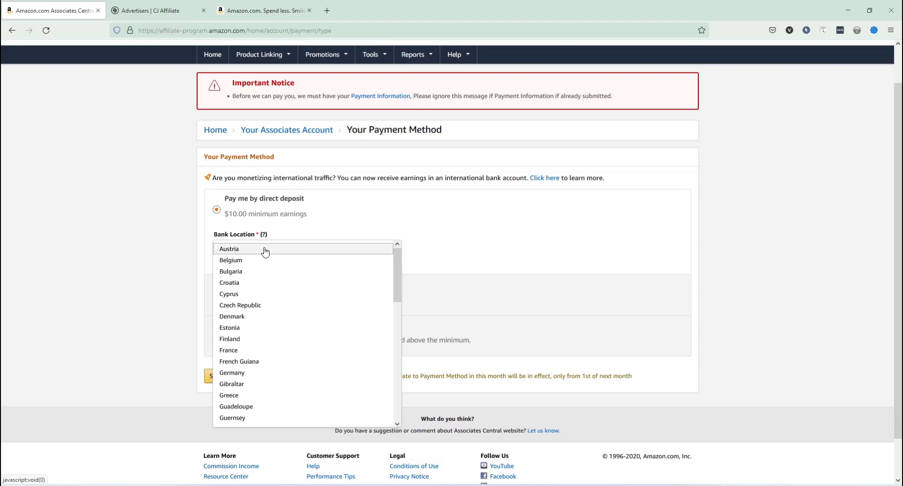
{"action": "scroll", "coordinate": [268, 327], "scroll_direction": "down", "scroll_amount": 10}
{"action": "scroll", "coordinate": [271, 328], "scroll_direction": "up", "scroll_amount": 10}
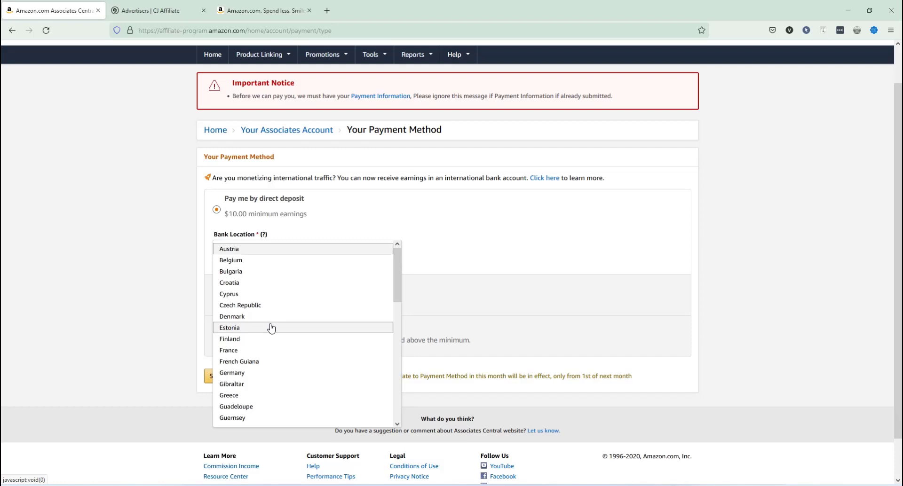
{"action": "scroll", "coordinate": [271, 328], "scroll_direction": "down", "scroll_amount": 9}
{"action": "scroll", "coordinate": [271, 328], "scroll_direction": "up", "scroll_amount": 8}
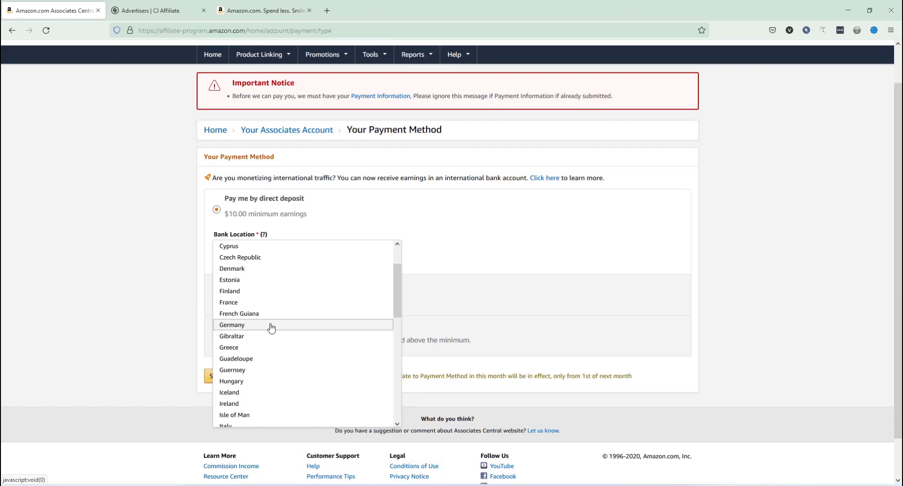
{"action": "scroll", "coordinate": [272, 328], "scroll_direction": "down", "scroll_amount": 5}
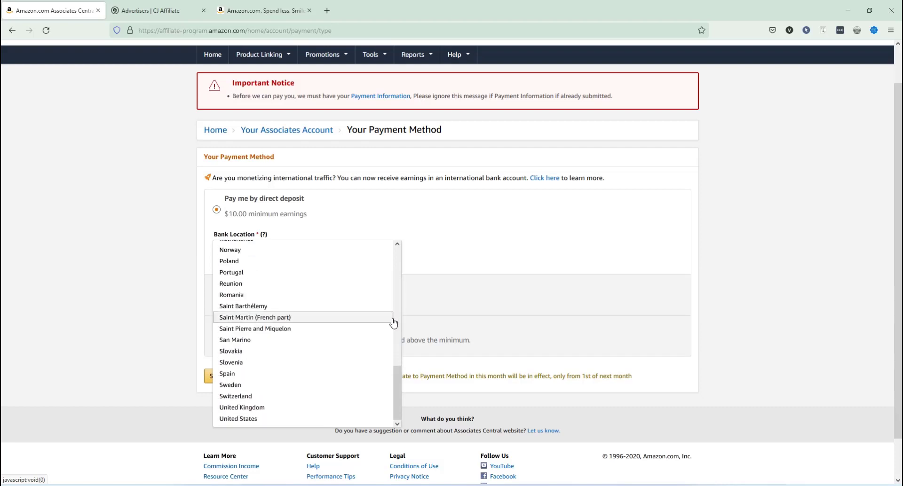
{"action": "left_click", "coordinate": [260, 423]}
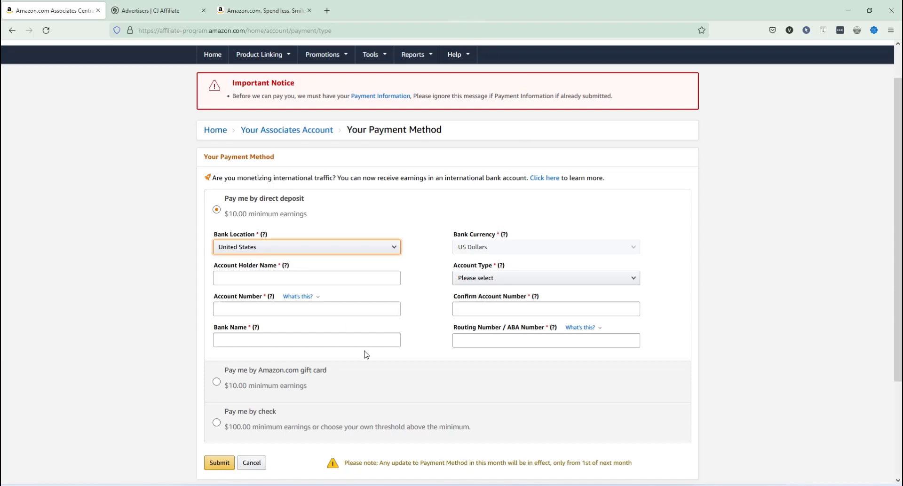
Place the browser beside the Notepad window and copy the account holder's name from the notes into the Account Holder Name field.
{"action": "left_click_drag", "start_coordinate": [433, 11], "coordinate": [3, 136]}
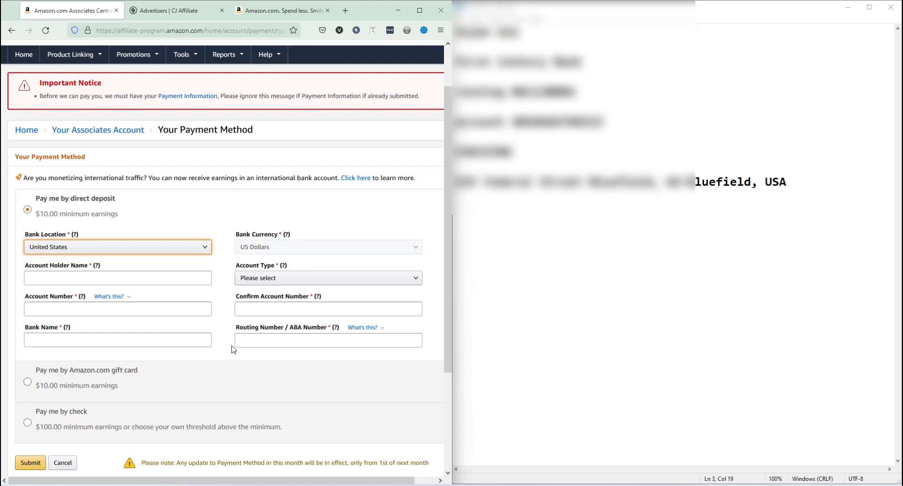
{"action": "left_click", "coordinate": [49, 277]}
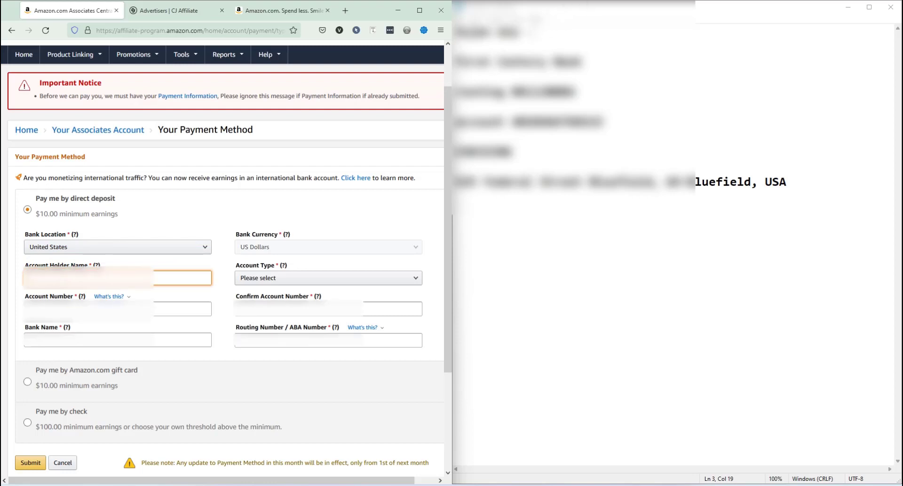
{"action": "left_click_drag", "start_coordinate": [519, 32], "coordinate": [449, 33]}
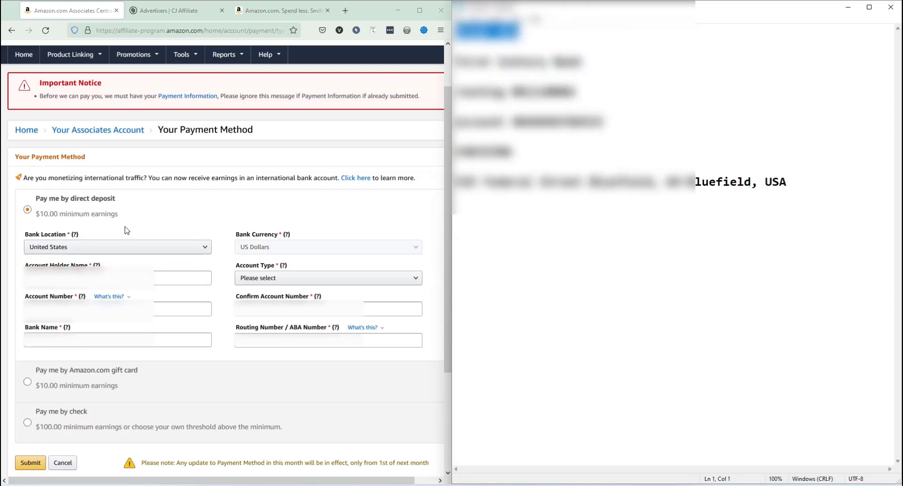
{"action": "left_click", "coordinate": [101, 278]}
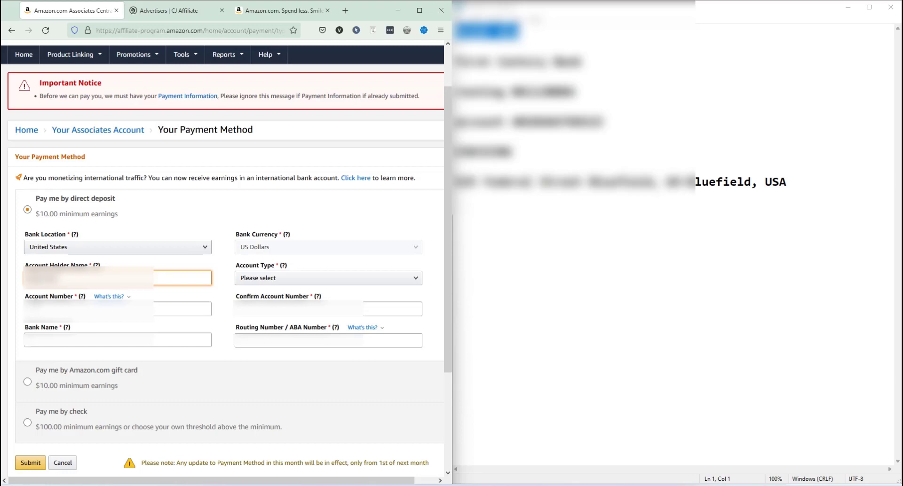
Copy the bank account number from the Notepad notes into the Account Number field.
{"action": "left_click_drag", "start_coordinate": [607, 122], "coordinate": [512, 121]}
{"action": "right_click", "coordinate": [544, 122]}
{"action": "left_click", "coordinate": [566, 156]}
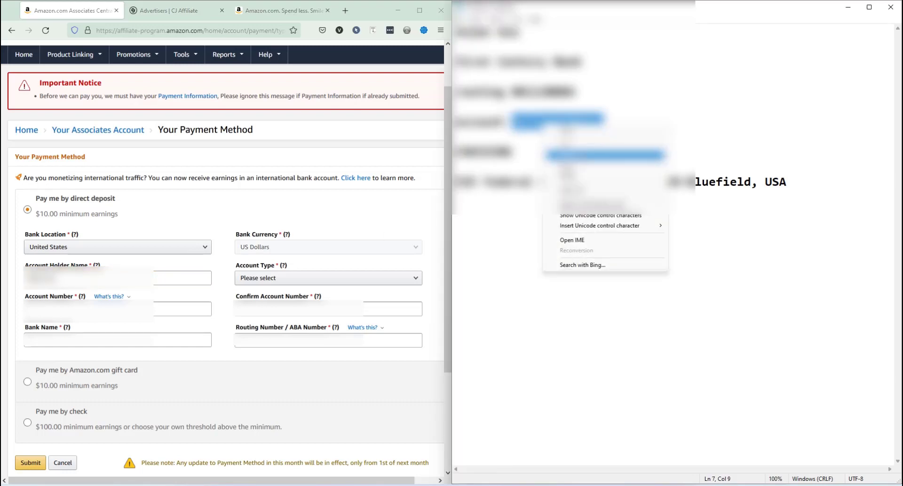
{"action": "left_click", "coordinate": [93, 282]}
{"action": "key", "text": "ctrl+v"}
{"action": "left_click", "coordinate": [82, 309]}
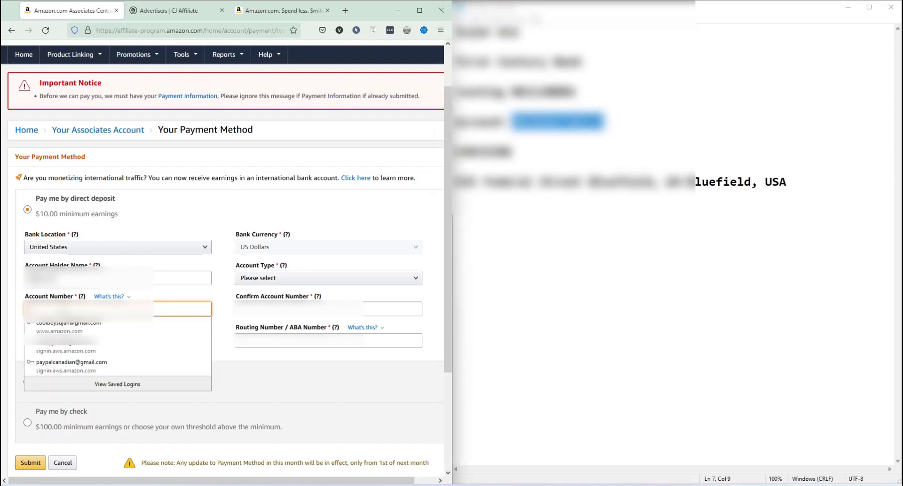
{"action": "key", "text": "ctrl+v"}
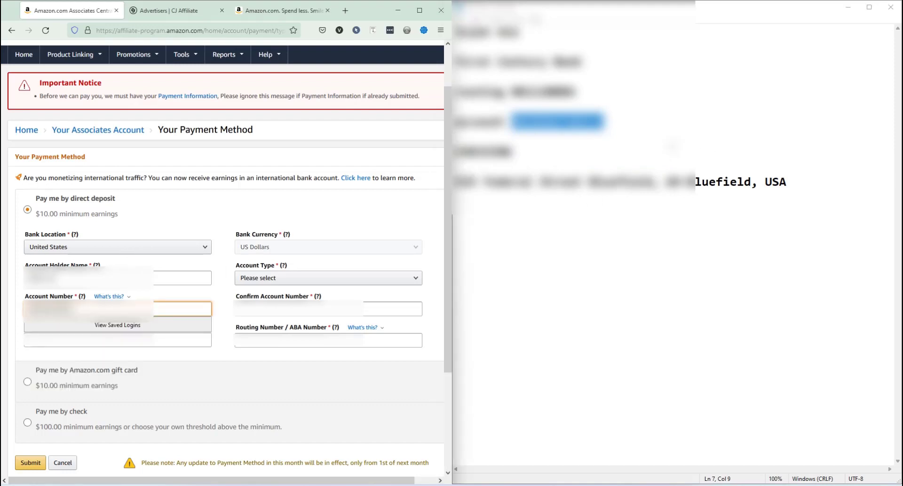
{"action": "right_click", "coordinate": [579, 116]}
{"action": "left_click", "coordinate": [635, 118]}
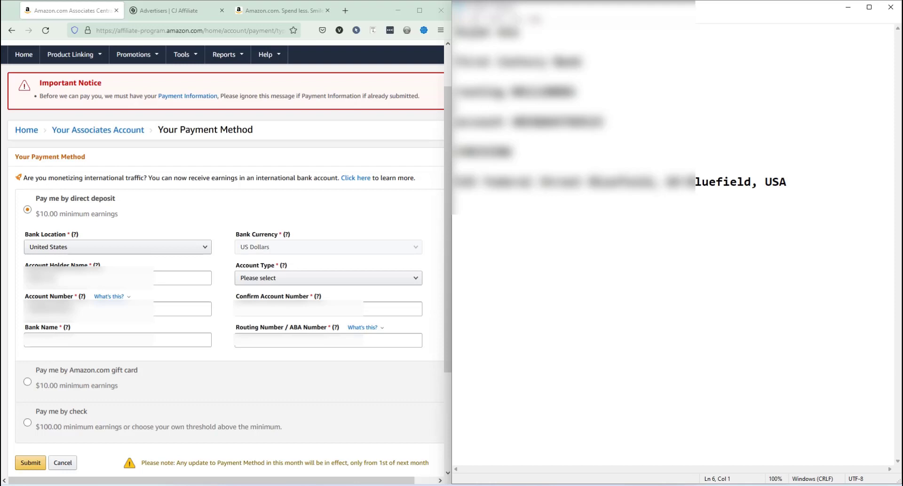
Copy the bank's name from the Notepad notes into the Bank Name field.
{"action": "triple_click", "coordinate": [517, 61]}
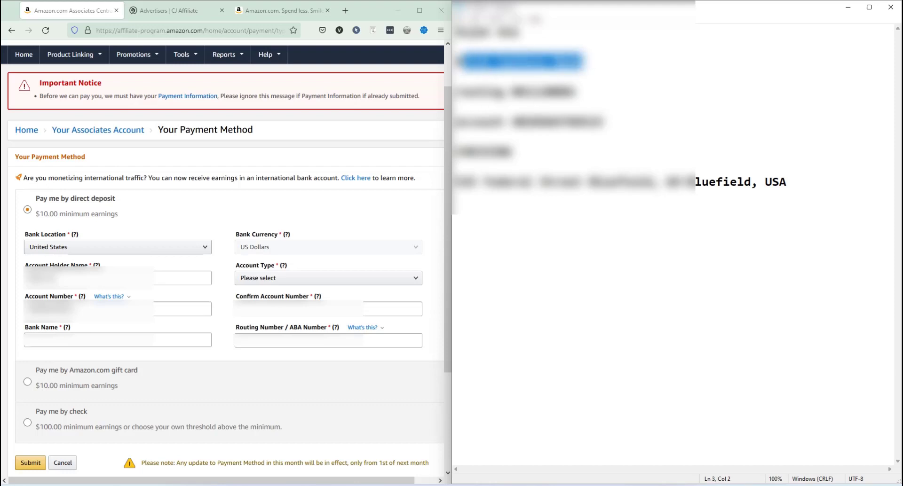
{"action": "right_click", "coordinate": [482, 67]}
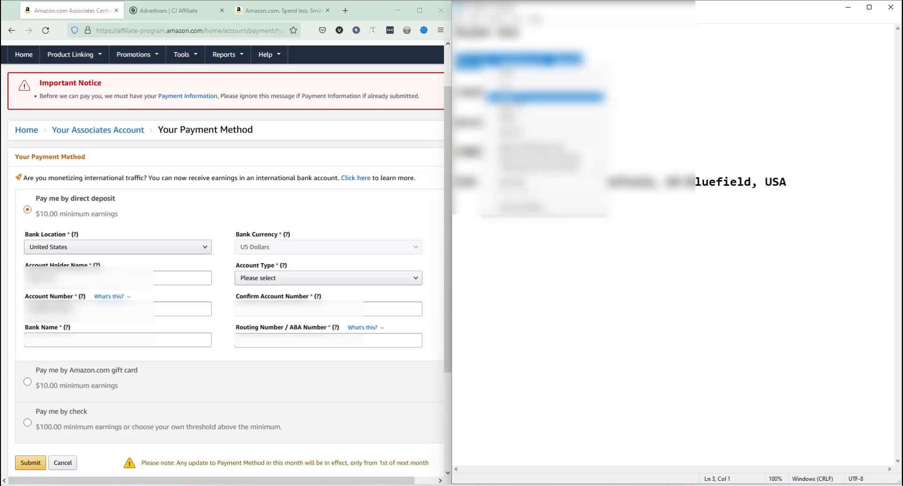
{"action": "left_click", "coordinate": [508, 108]}
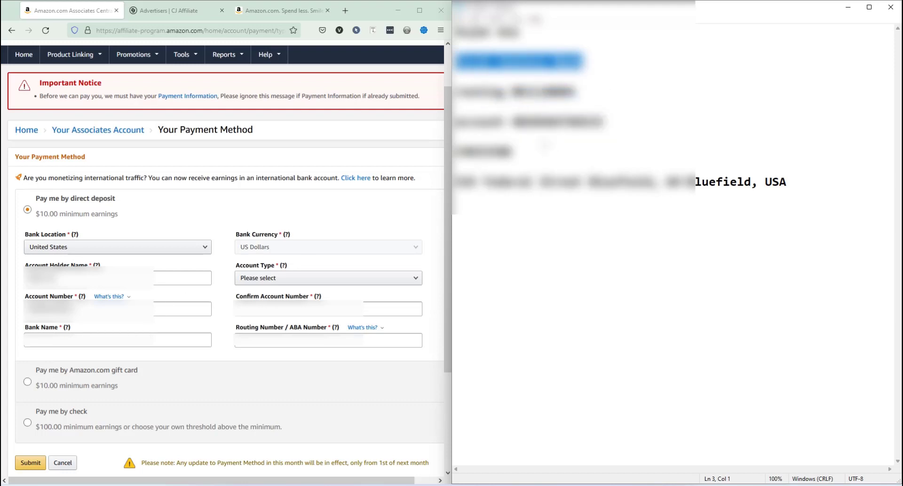
{"action": "left_click", "coordinate": [135, 339]}
{"action": "key", "text": "ctrl+v"}
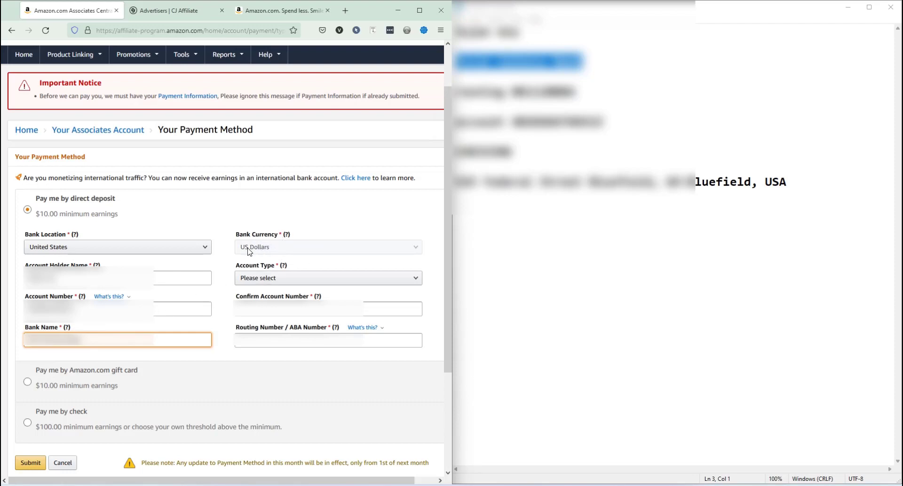
Set the bank account type to Checking for the direct deposit.
{"action": "left_click", "coordinate": [409, 250]}
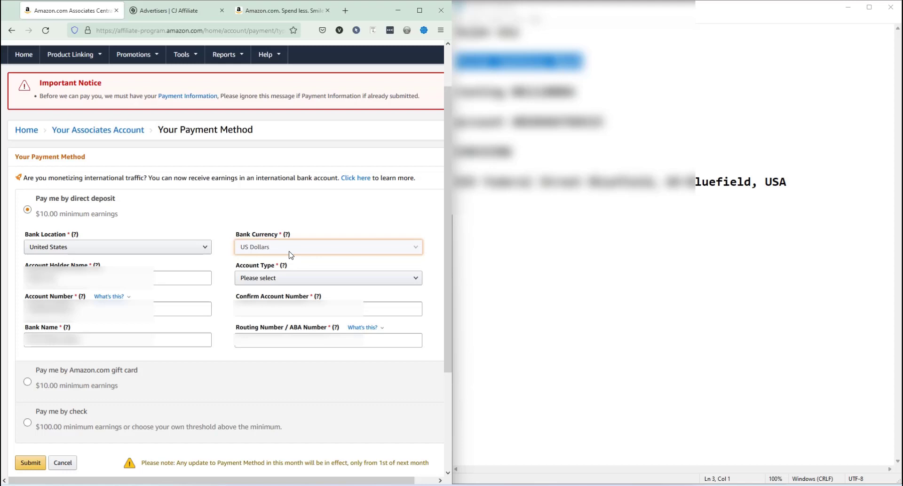
{"action": "left_click", "coordinate": [349, 279]}
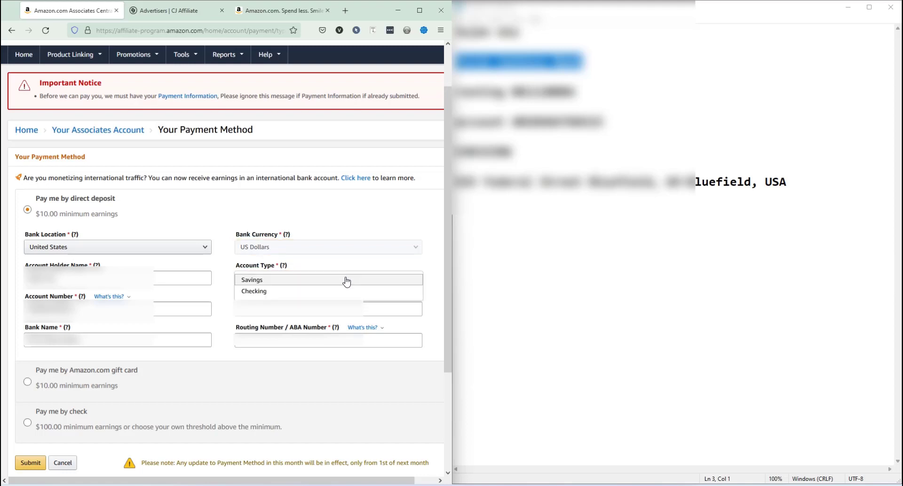
{"action": "left_click", "coordinate": [277, 295]}
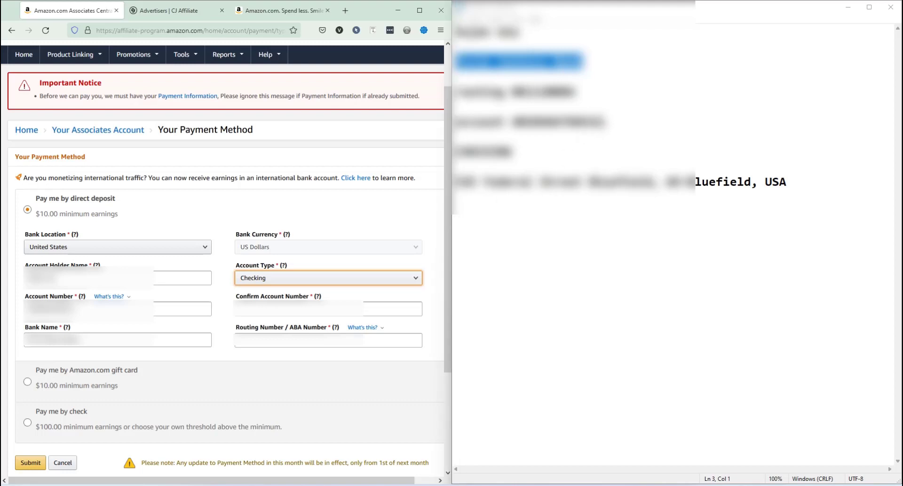
Copy the bank account number from the Notepad notes into the Confirm Account Number field.
{"action": "left_click_drag", "start_coordinate": [603, 122], "coordinate": [513, 121]}
{"action": "right_click", "coordinate": [536, 122]}
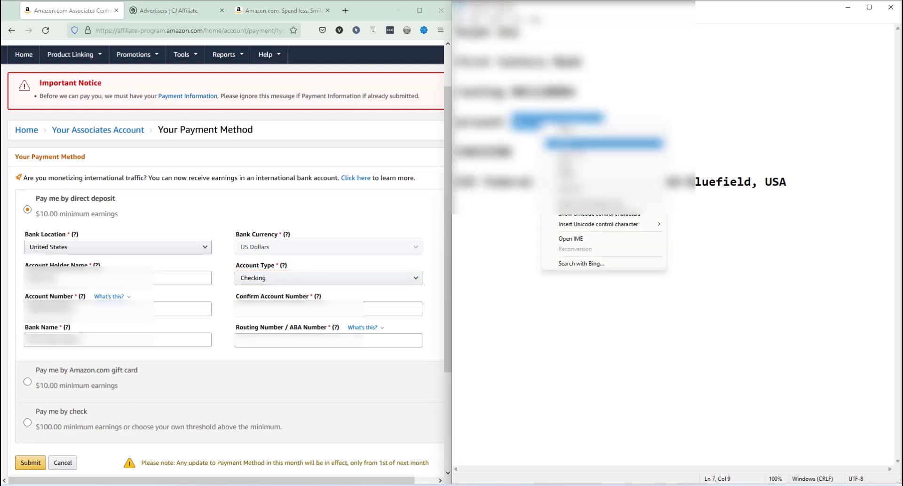
{"action": "left_click", "coordinate": [555, 155]}
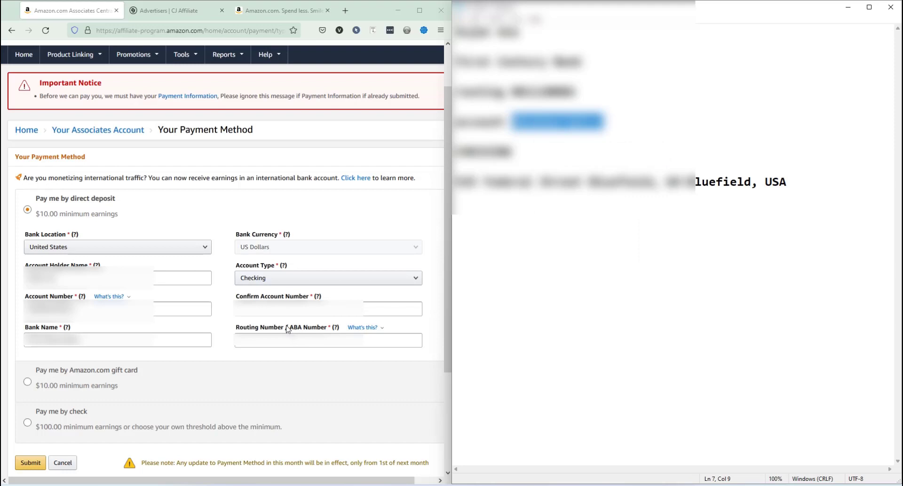
{"action": "left_click", "coordinate": [293, 308]}
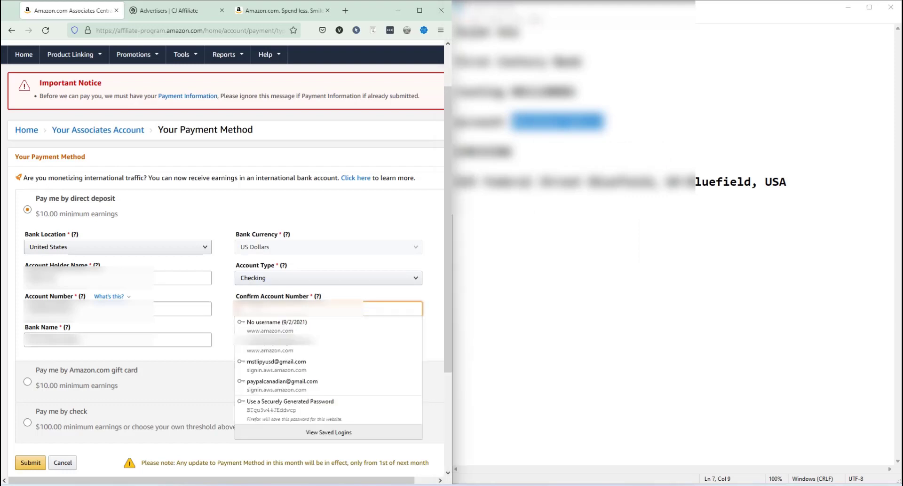
{"action": "key", "text": "ctrl+v"}
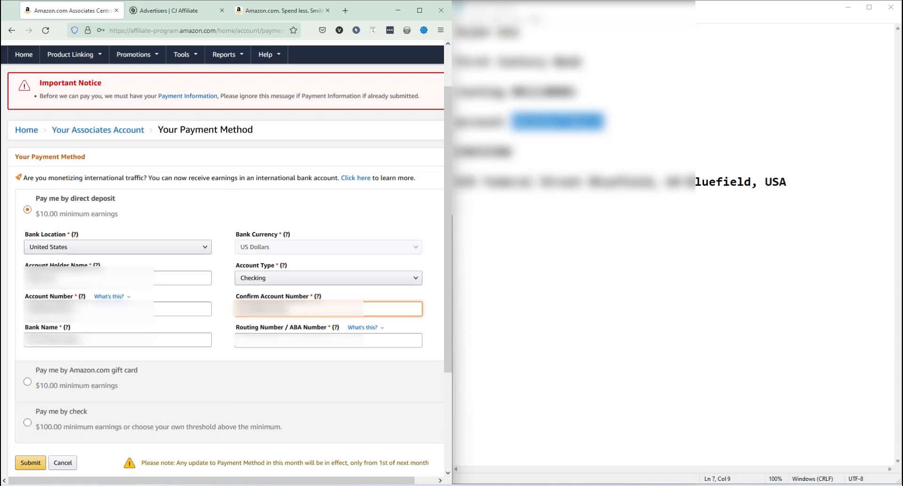
{"action": "left_click", "coordinate": [223, 347]}
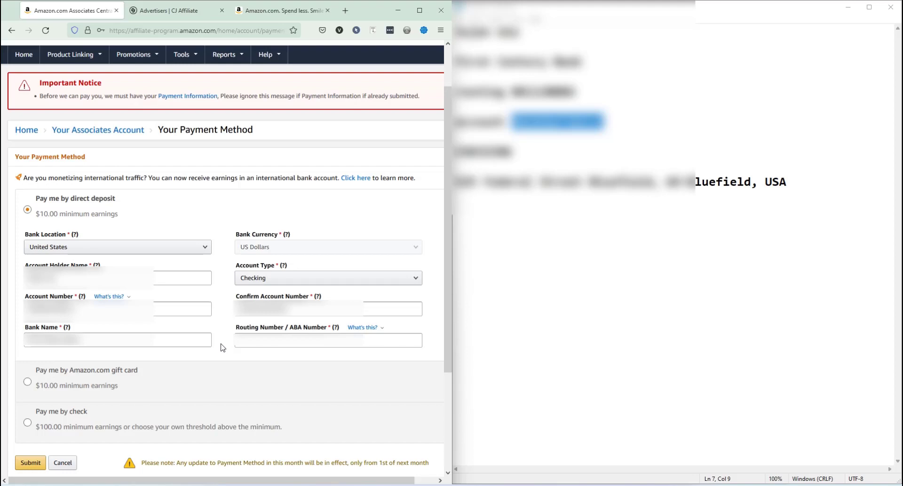
Copy the bank's routing number from the Notepad notes into the Routing Number / ABA Number field.
{"action": "double_click", "coordinate": [543, 92]}
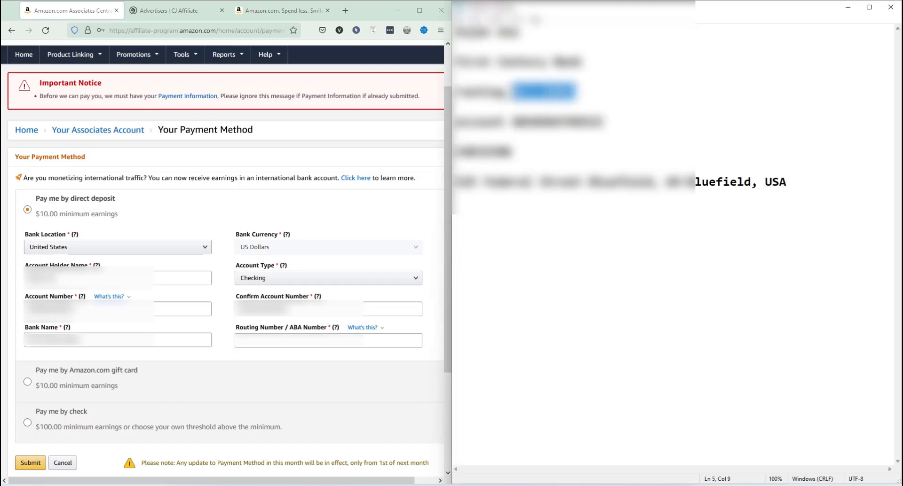
{"action": "right_click", "coordinate": [540, 90]}
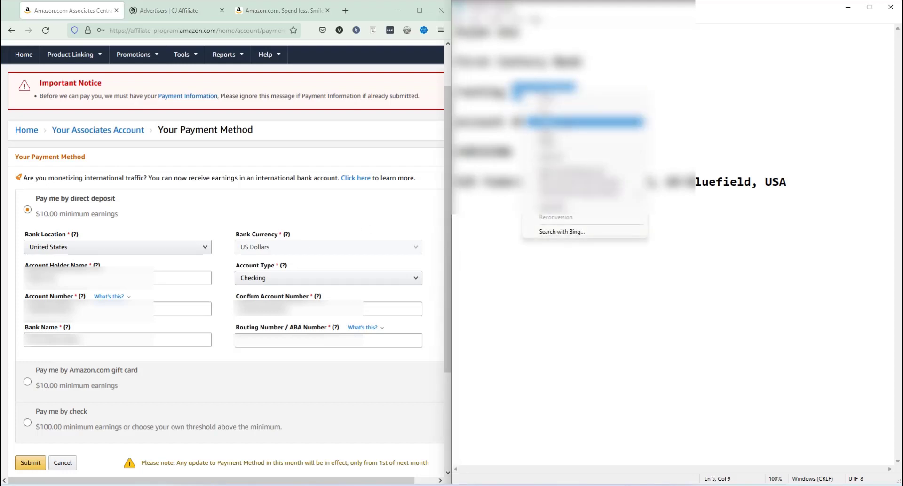
{"action": "left_click", "coordinate": [569, 119]}
{"action": "left_click", "coordinate": [269, 346]}
{"action": "key", "text": "ctrl+v"}
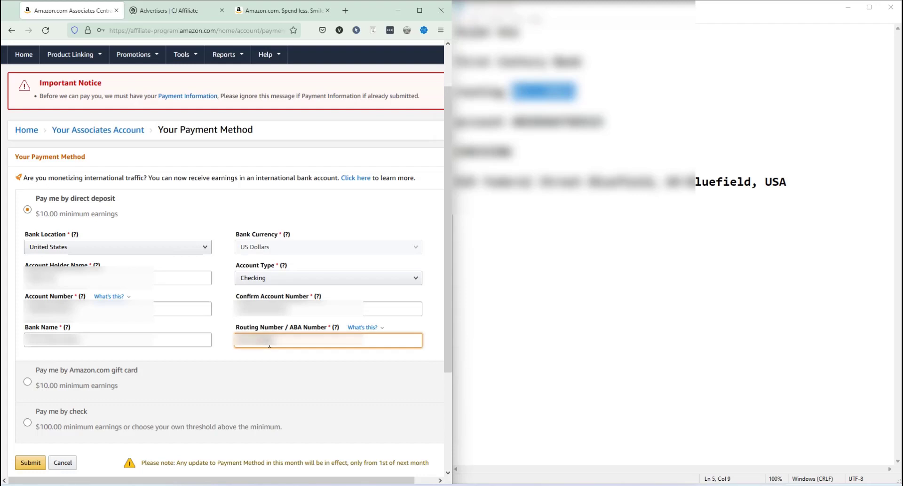
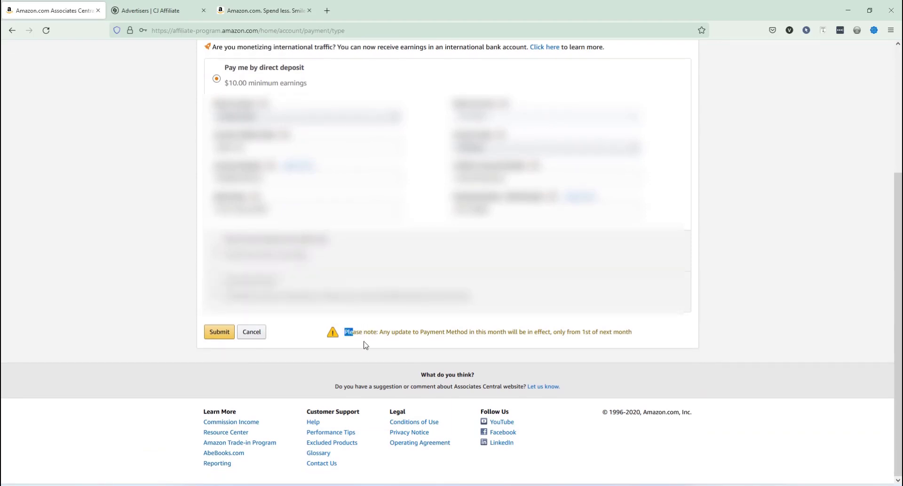
Submit the completed direct deposit details as the payment method and close the browser's prompt to save the login.
{"action": "left_click_drag", "start_coordinate": [384, 333], "coordinate": [535, 334]}
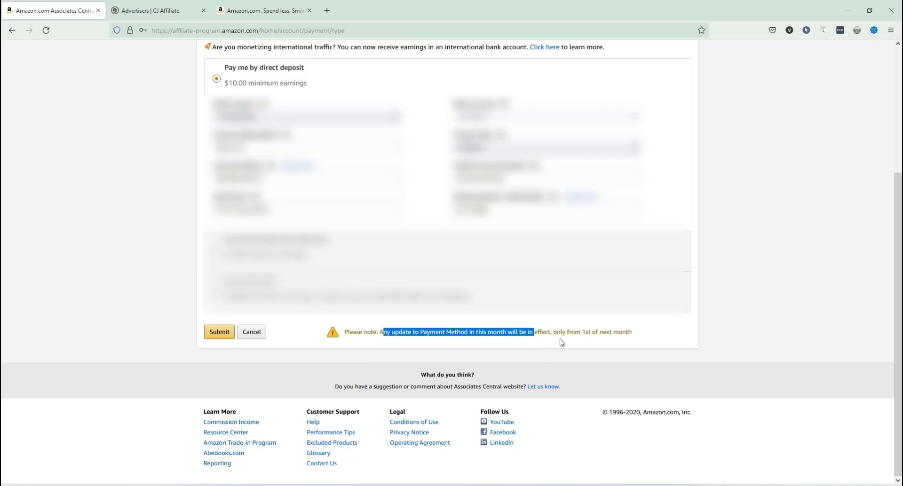
{"action": "left_click", "coordinate": [634, 340]}
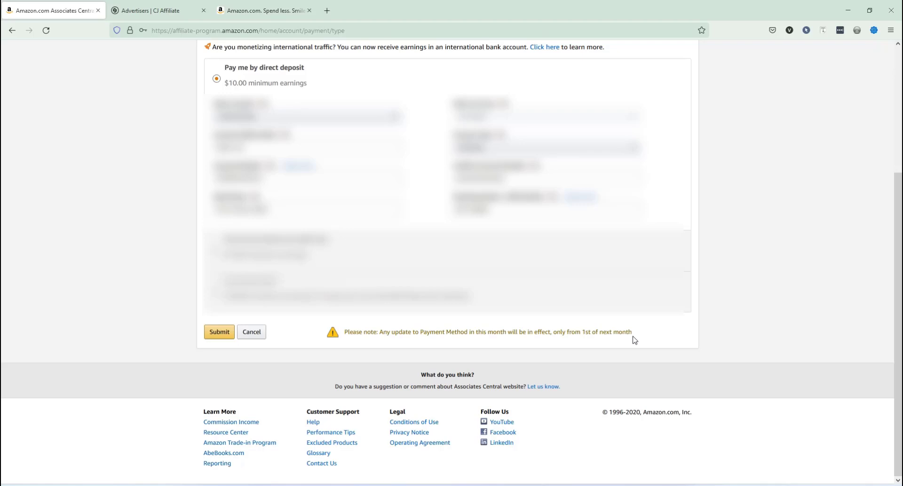
{"action": "scroll", "coordinate": [13, 297], "scroll_direction": "up", "scroll_amount": 4}
{"action": "scroll", "coordinate": [13, 297], "scroll_direction": "down", "scroll_amount": 4}
{"action": "left_click", "coordinate": [218, 332]}
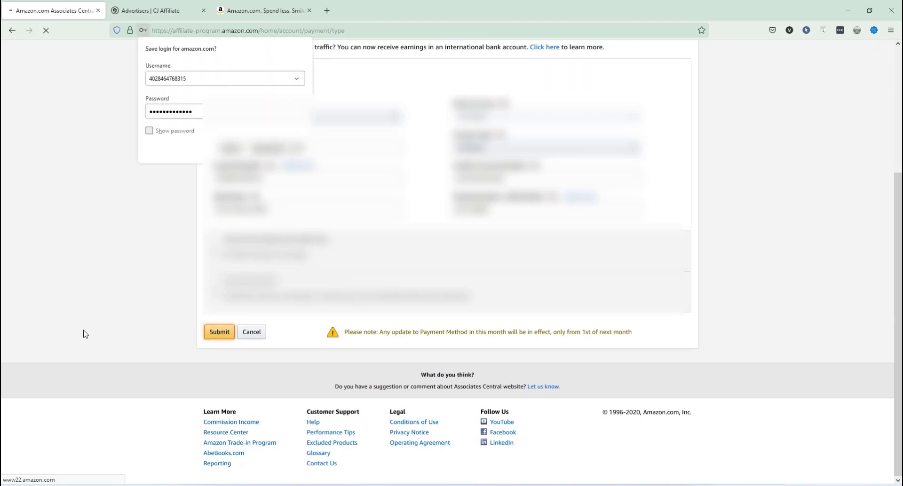
{"action": "left_click", "coordinate": [271, 151]}
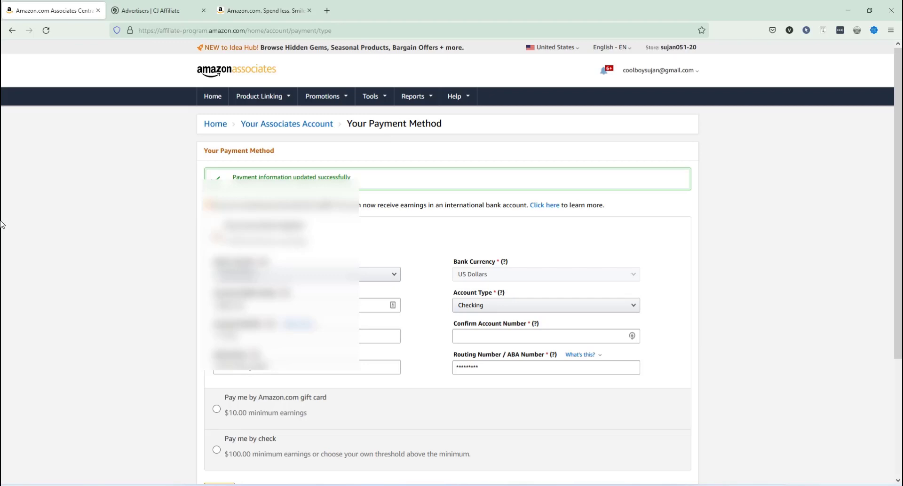
{"action": "scroll", "coordinate": [2, 235], "scroll_direction": "down", "scroll_amount": 4}
{"action": "scroll", "coordinate": [101, 245], "scroll_direction": "up", "scroll_amount": 2}
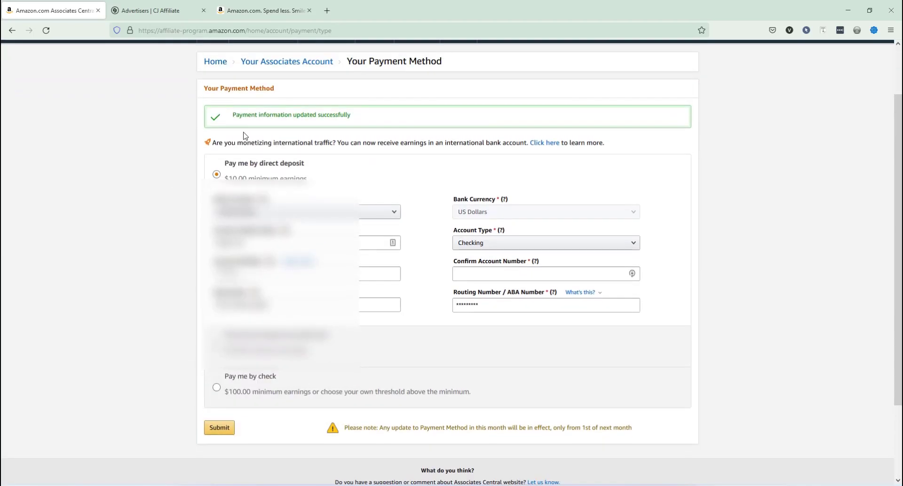